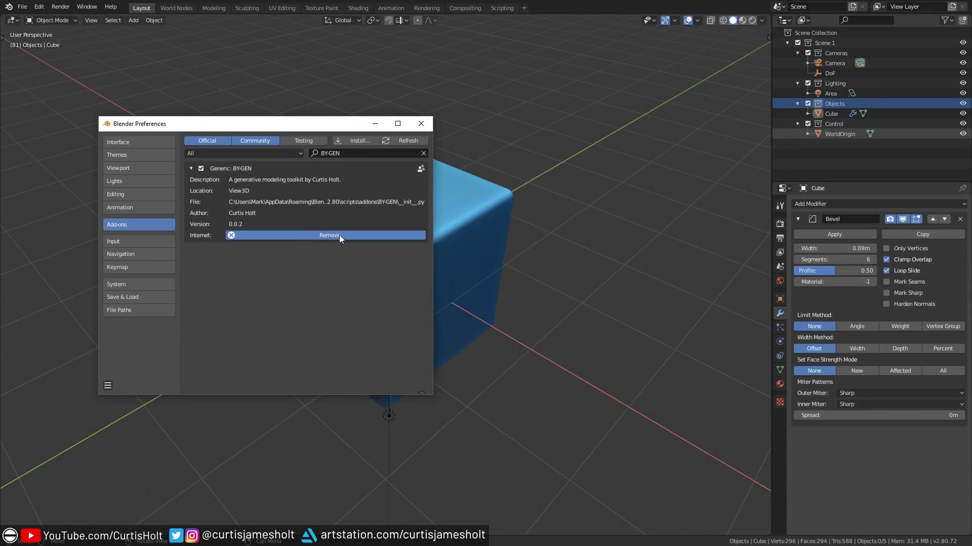
- Open the list of modify modes in the BY-GEN addon
left_click(339, 235)
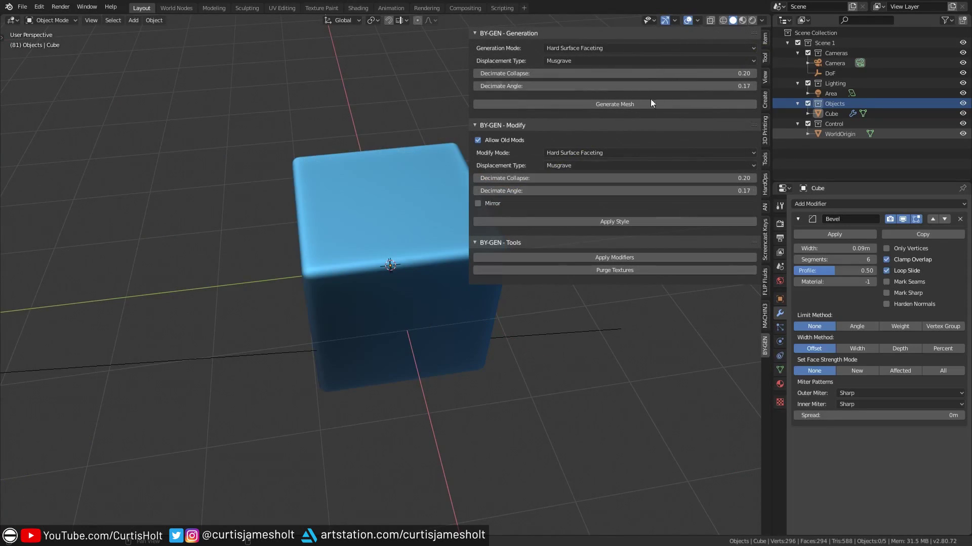
left_click(597, 154)
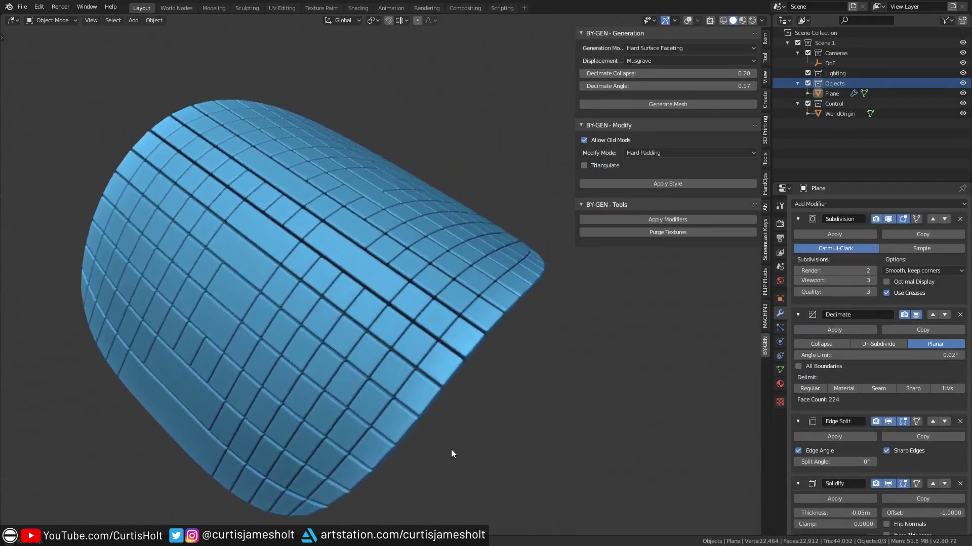
- Set the Decimate modifier's planar angle limit on the curved, padded plane to 0.04°
middle_click_drag(452, 450, 484, 415)
mouse_move(860, 356)
left_mouse_down()
mouse_move(829, 356)
mouse_move(866, 355)
mouse_move(830, 355)
mouse_move(843, 355)
left_mouse_up()
middle_click_drag(604, 405, 614, 373)
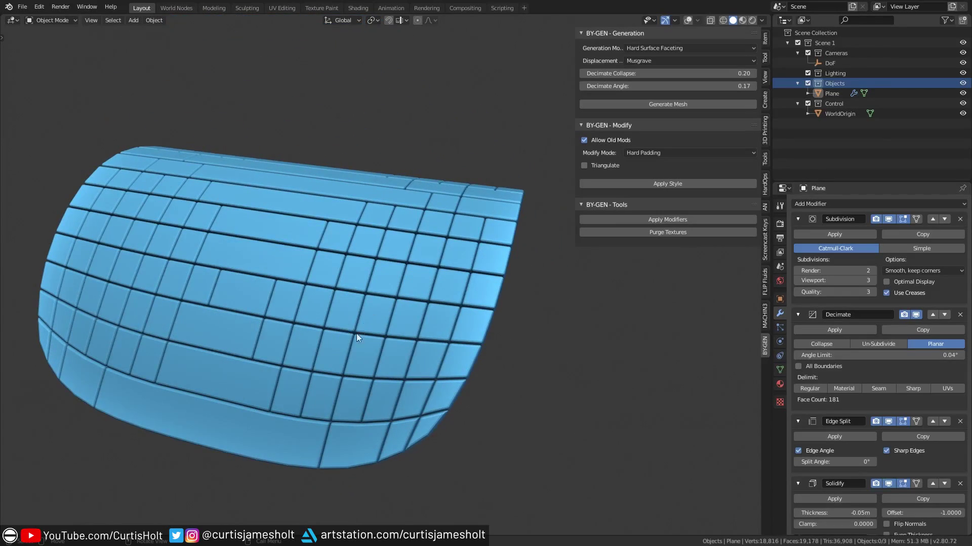
middle_click_drag(347, 339, 388, 341)
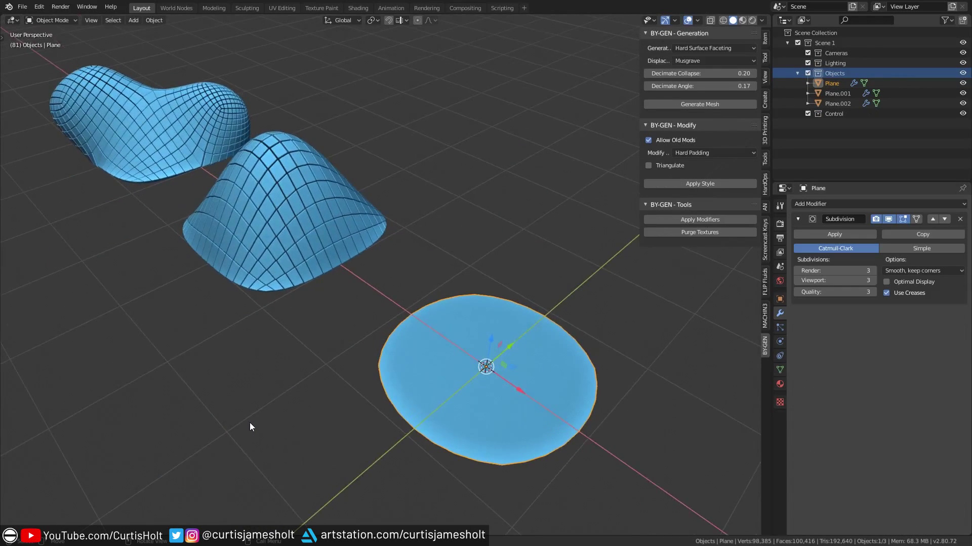
- Apply the BY-GEN Hard Padding style to the flat, round subdivided plane
middle_click_drag(250, 423, 282, 412, "shift")
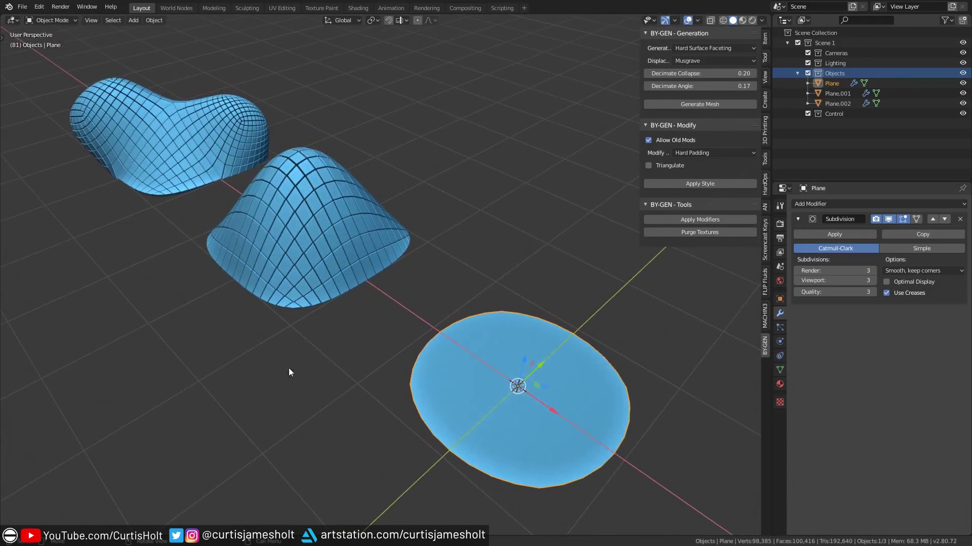
mouse_move(380, 303)
middle_mouse_down()
mouse_move(449, 365)
mouse_move(443, 344)
middle_mouse_up()
middle_click_drag(465, 304, 401, 294)
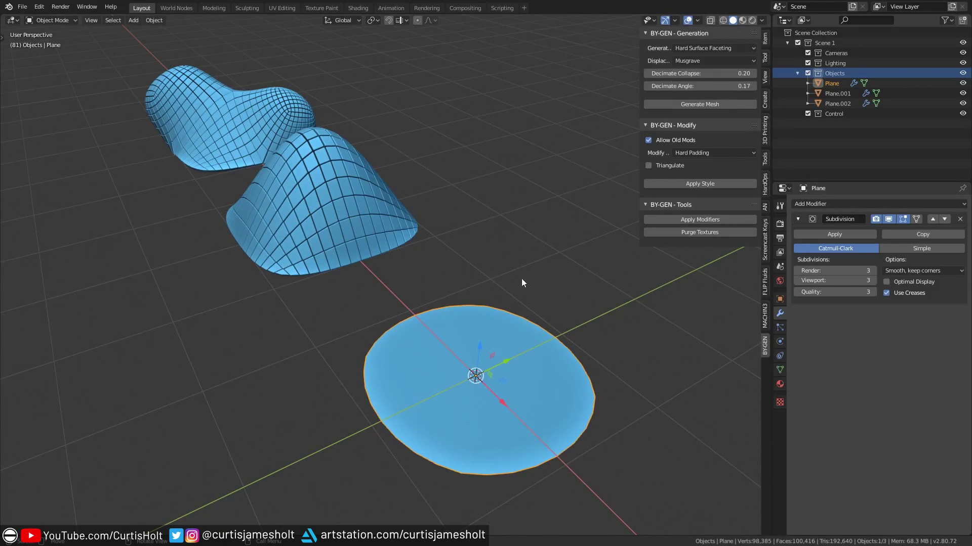
left_click(698, 183)
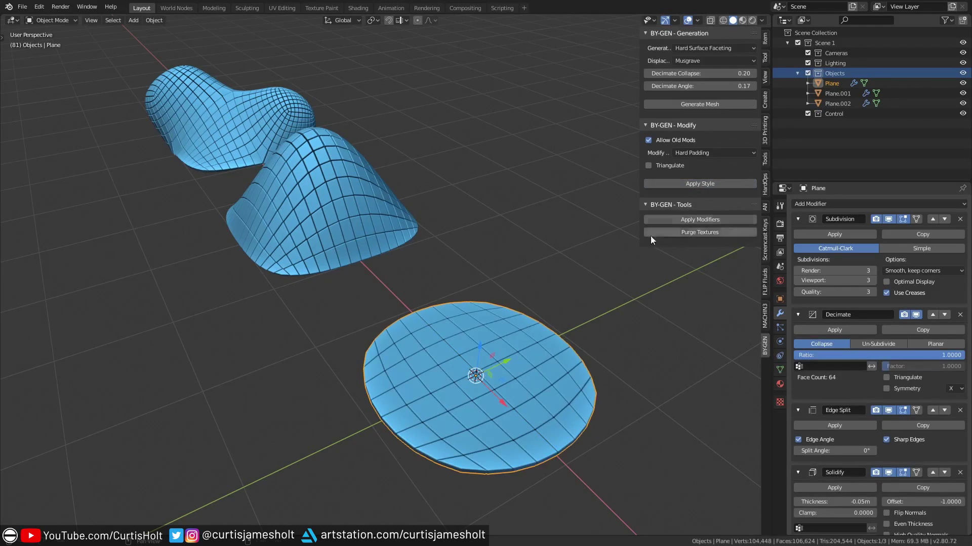
middle_click_drag(638, 249, 590, 181)
scroll(485, 255, "up", 4)
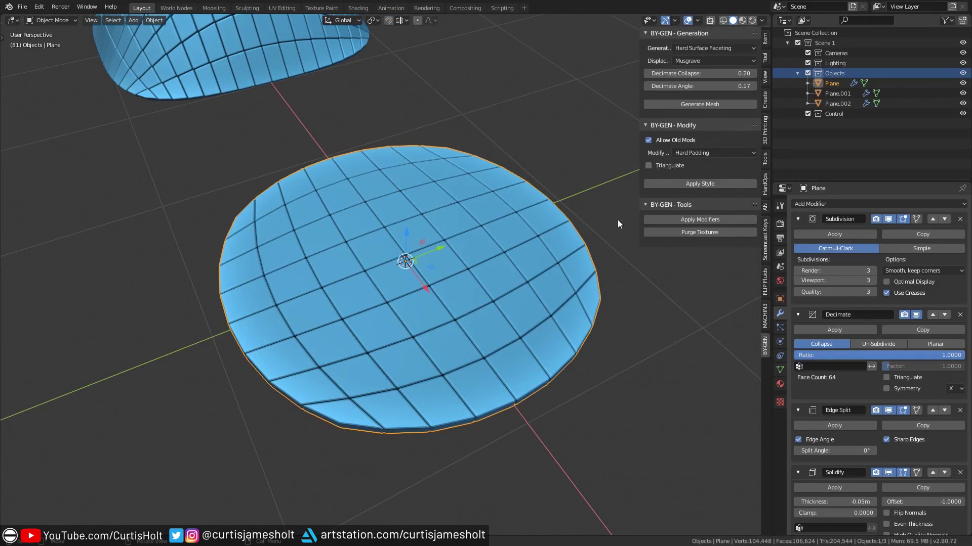
middle_click_drag(610, 229, 464, 325)
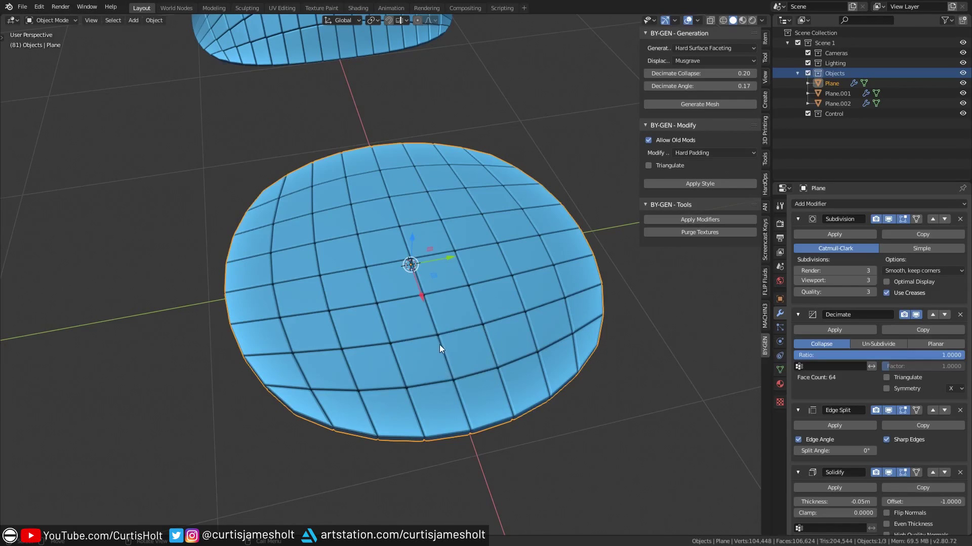
- Switch the flat plane's Subdivision modifier from Catmull-Clark to Simple
scroll(499, 367, "down", 3)
middle_click_drag(442, 210, 471, 269, "shift")
middle_click_drag(470, 269, 494, 274)
left_click(899, 248)
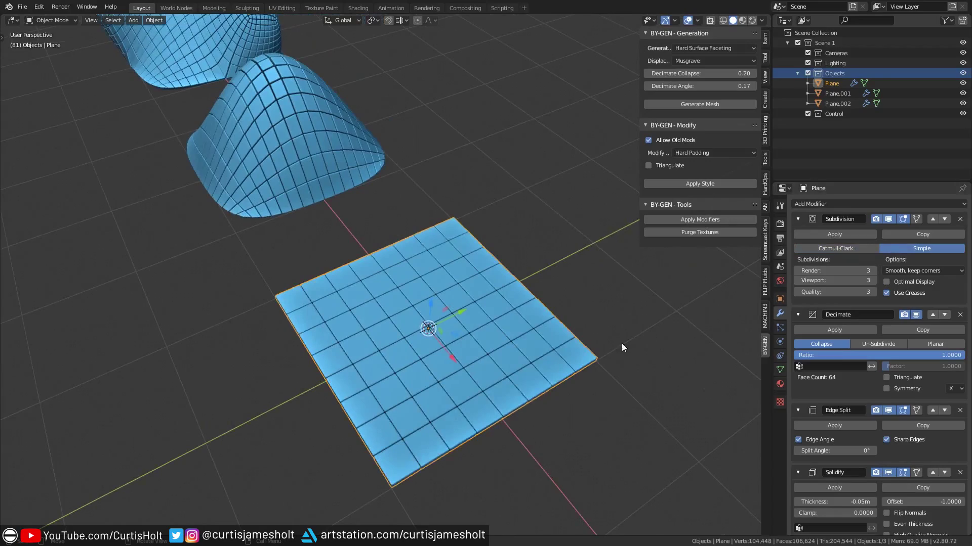
middle_click_drag(618, 346, 495, 364)
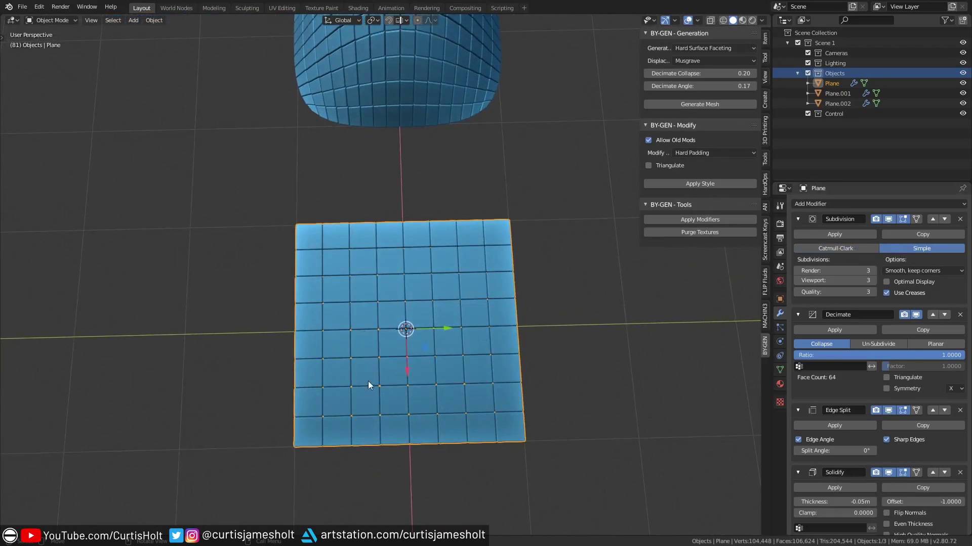
middle_click_drag(367, 382, 436, 317)
- Select the dome-shaped plane and lower its Decimate collapse ratio to about 0.69
middle_click_drag(322, 273, 454, 311, "shift")
left_click(454, 311)
scroll(420, 294, "up", 2)
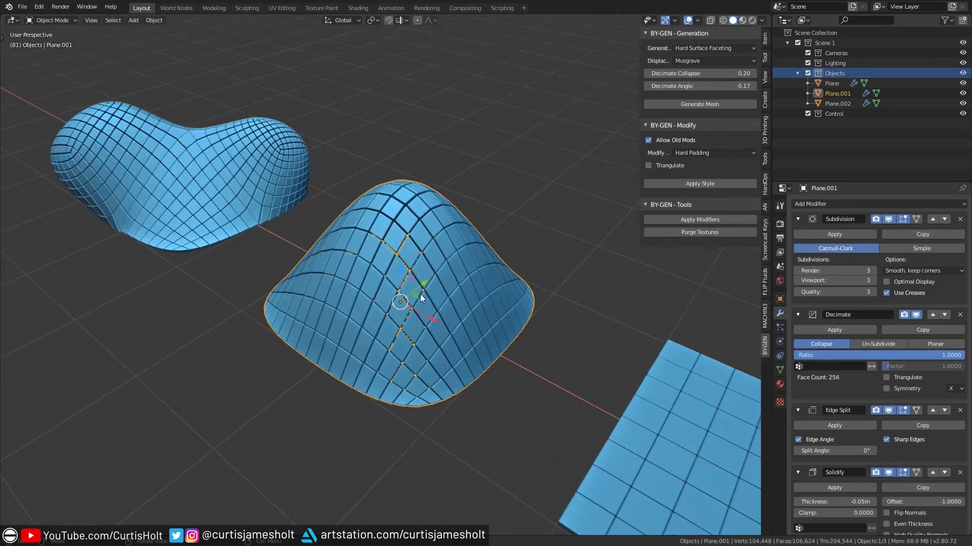
scroll(422, 295, "up", 1)
mouse_move(615, 337)
middle_mouse_down()
mouse_move(619, 347)
mouse_move(588, 352)
mouse_move(609, 354)
middle_mouse_up()
key("alt+a")
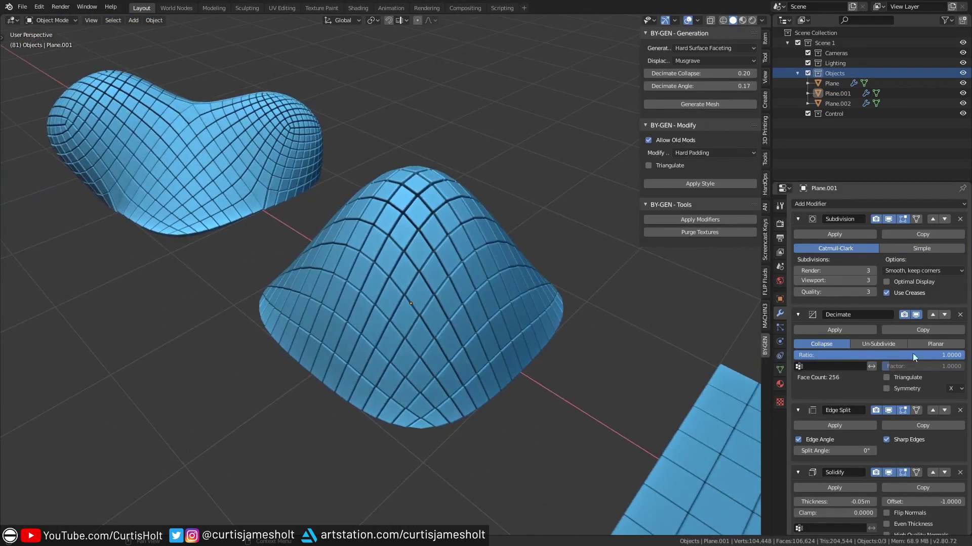
left_click_drag(923, 356, 870, 358)
middle_click_drag(630, 356, 791, 343)
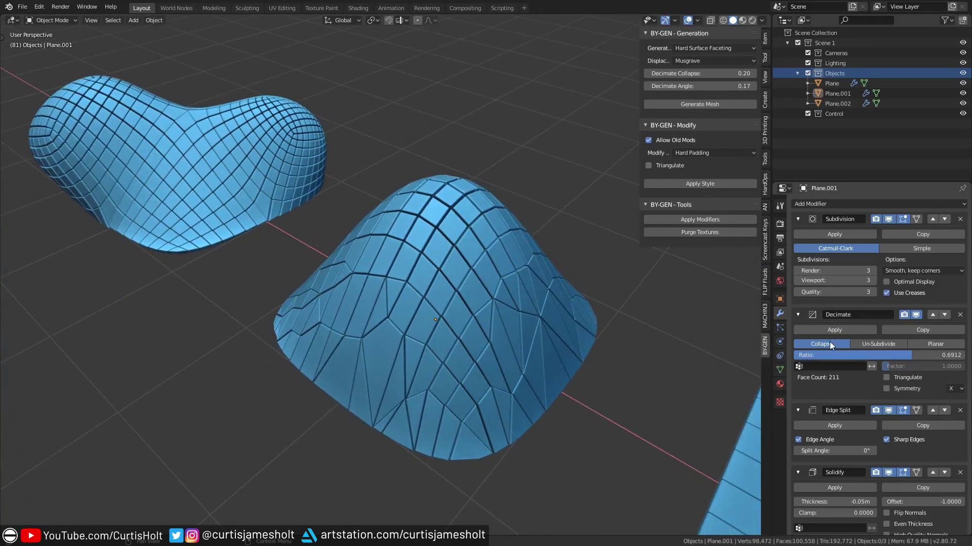
left_click_drag(860, 353, 881, 355)
- Change the dome-shaped plane's Decimate modifier to Planar mode and inspect the panel pattern from several sides
left_click(945, 345)
middle_click_drag(566, 375, 319, 387)
middle_click_drag(384, 385, 605, 330)
- Show the Triangulate modifier of the two-lobed plane in the viewport and raise its planar Decimate angle limit
scroll(459, 260, "down", 3)
left_click(452, 256)
left_click(888, 422)
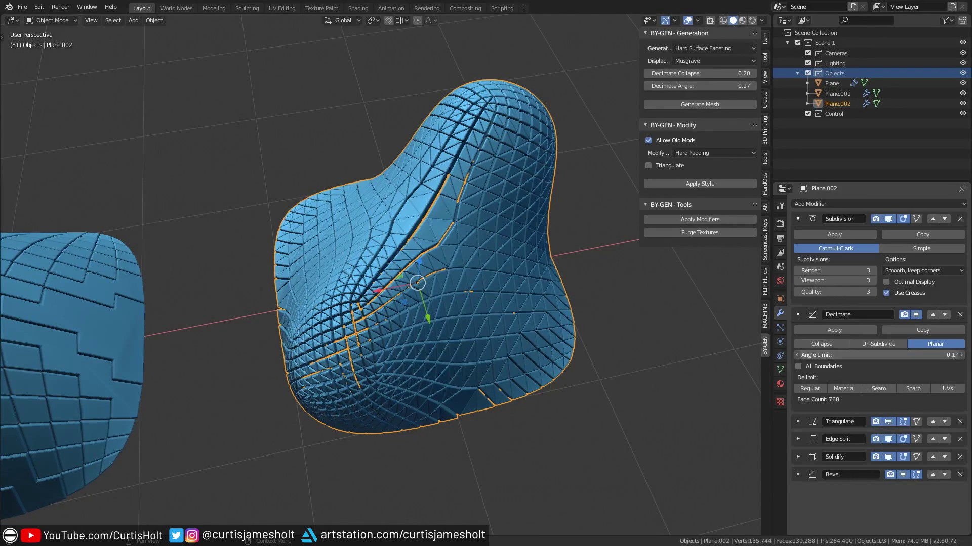
left_click_drag(833, 355, 866, 356)
middle_click_drag(499, 334, 433, 326)
left_click(523, 360)
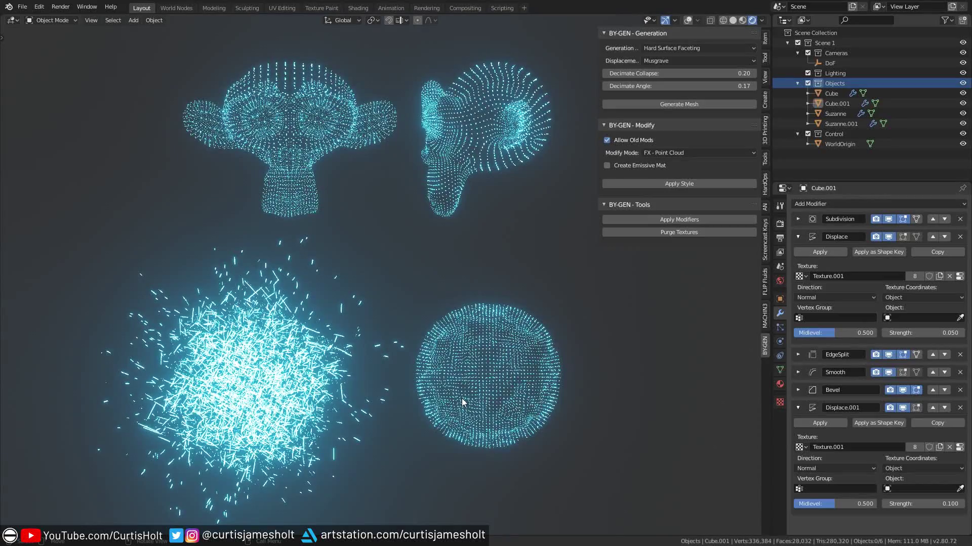
- Examine the point cloud monkey heads, the scattered cube and the point cloud sphere up close
scroll(476, 162, "up", 5)
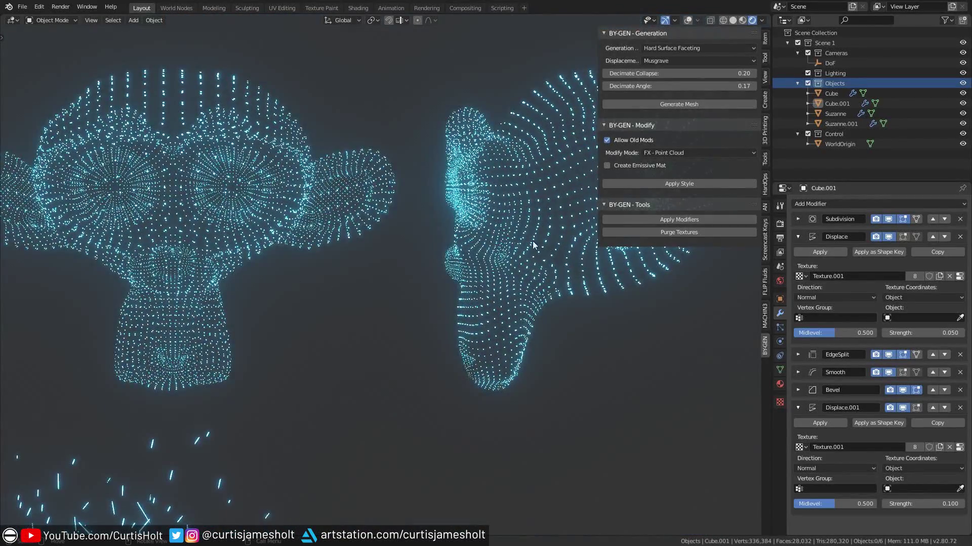
middle_click_drag(543, 248, 341, 281, "shift")
scroll(284, 322, "down", 8)
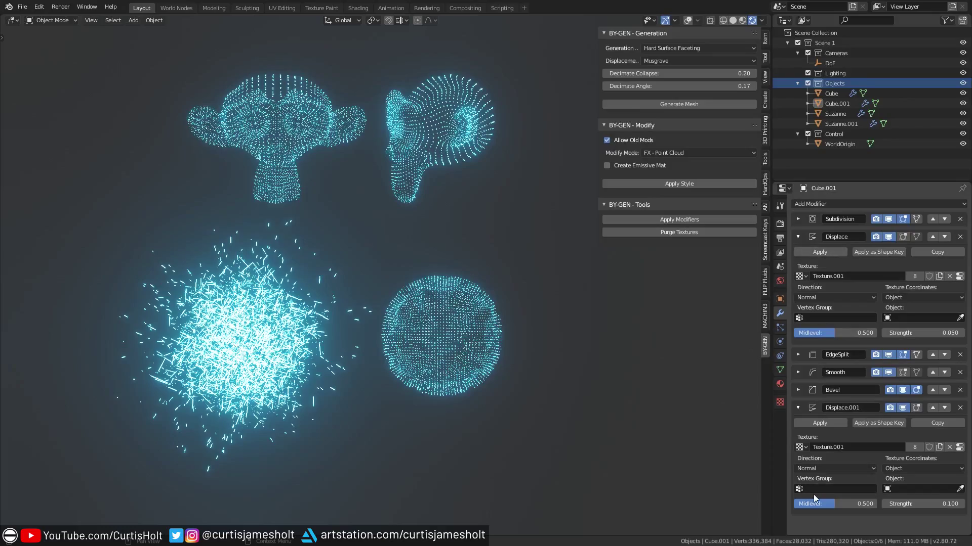
scroll(481, 361, "up", 5)
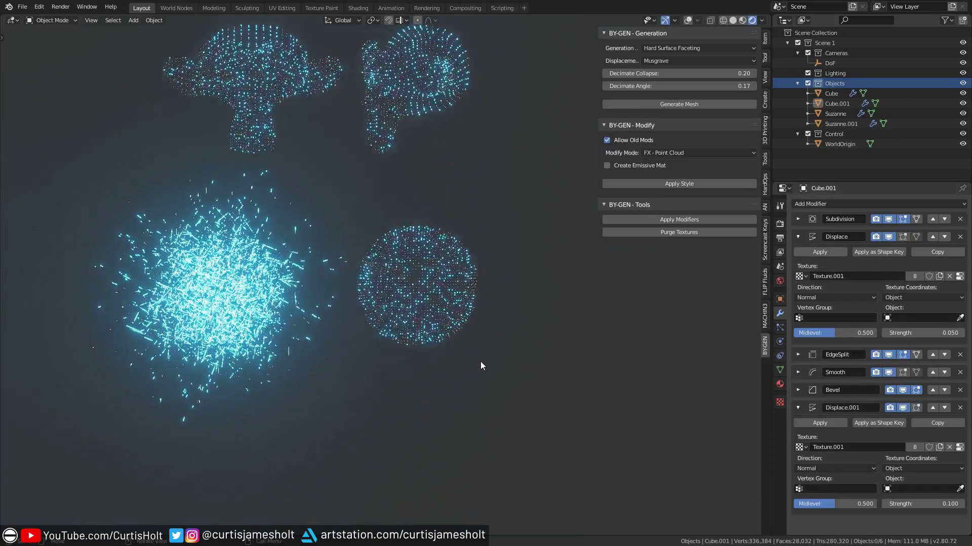
middle_click_drag(533, 368, 468, 354, "shift")
scroll(469, 353, "up", 1)
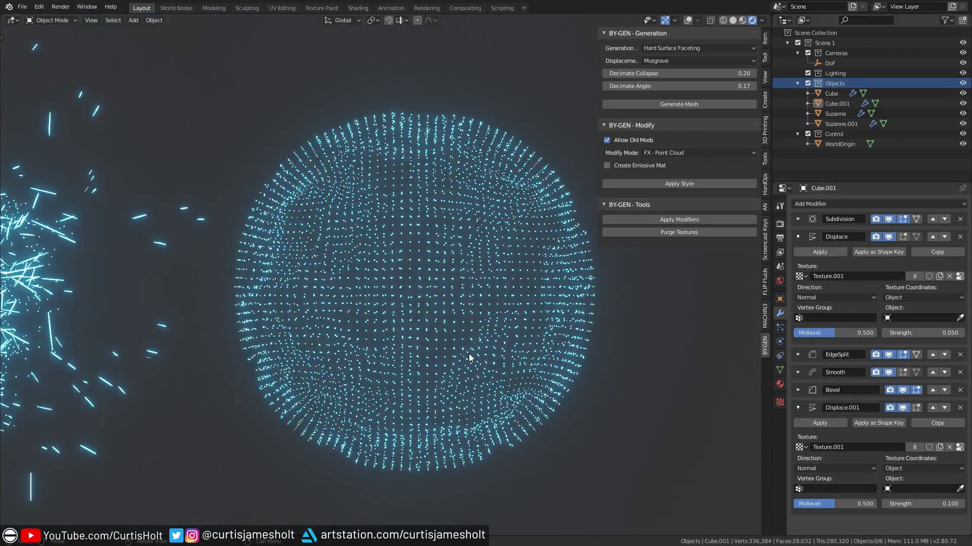
scroll(413, 327, "up", 2)
scroll(425, 340, "down", 4)
middle_click_drag(430, 345, 452, 359, "shift")
middle_click_drag(513, 361, 469, 340, "shift")
scroll(468, 339, "down", 3)
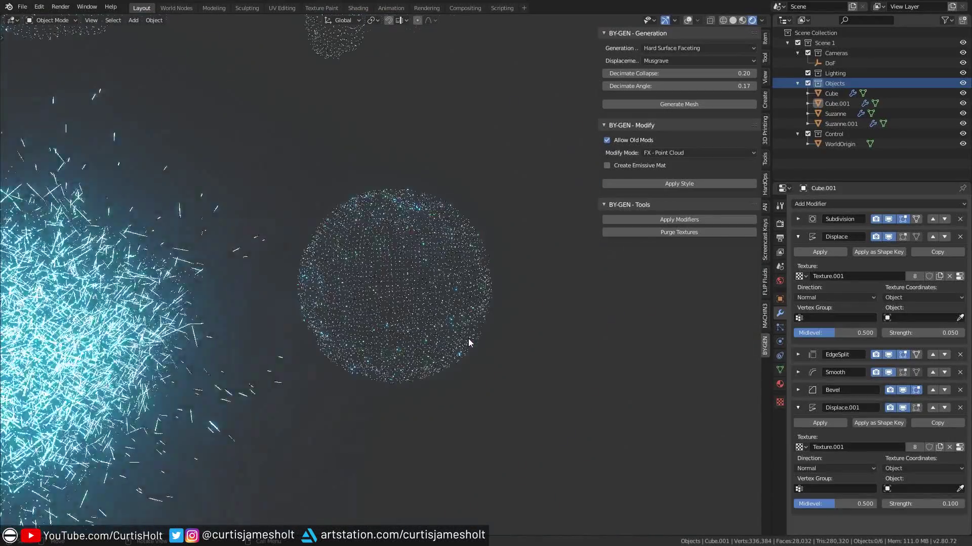
scroll(437, 315, "down", 3)
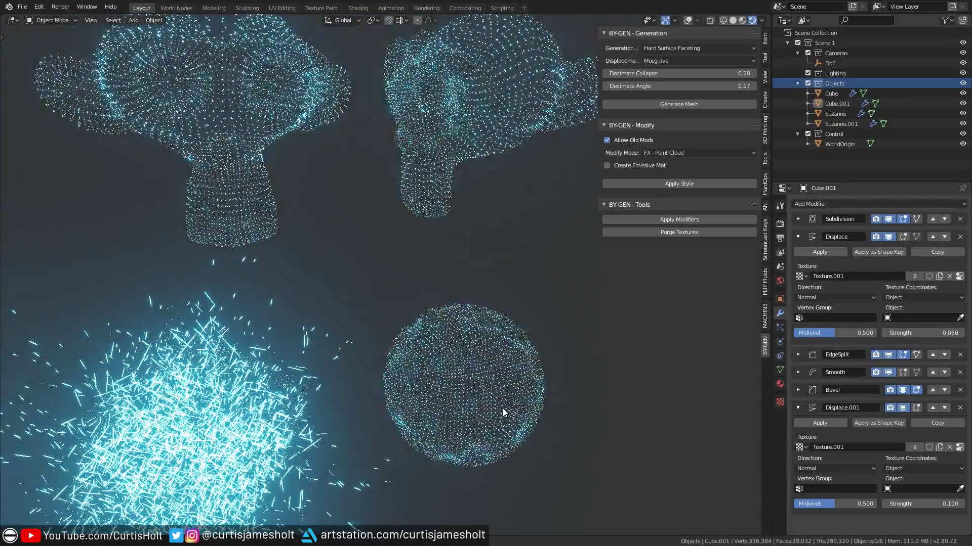
scroll(445, 305, "up", 3)
scroll(444, 304, "up", 2)
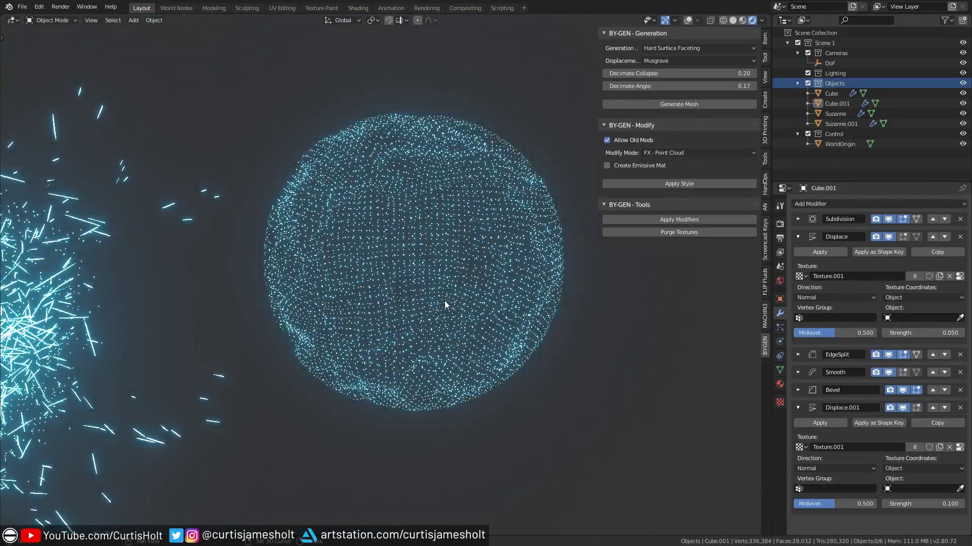
- Compare the point cloud sphere in different viewport shading modes, ending in rendered shading with the overlays hidden
key("z")
left_click(525, 334)
middle_click_drag(524, 335, 492, 317)
left_click(432, 244)
middle_click_drag(432, 243, 452, 253)
key("z")
left_click(456, 217)
key("z")
left_click(544, 274)
middle_click_drag(551, 230, 417, 289)
mouse_move(438, 339)
middle_mouse_down()
mouse_move(430, 350)
mouse_move(446, 349)
middle_mouse_up()
key("alt+a")
middle_click_drag(516, 348, 506, 348, "shift")
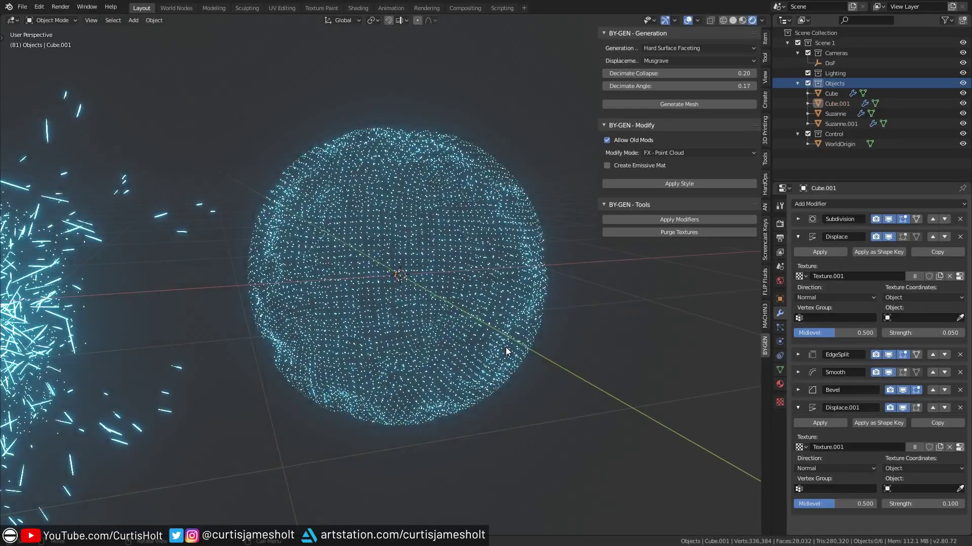
key("z")
left_click(503, 269)
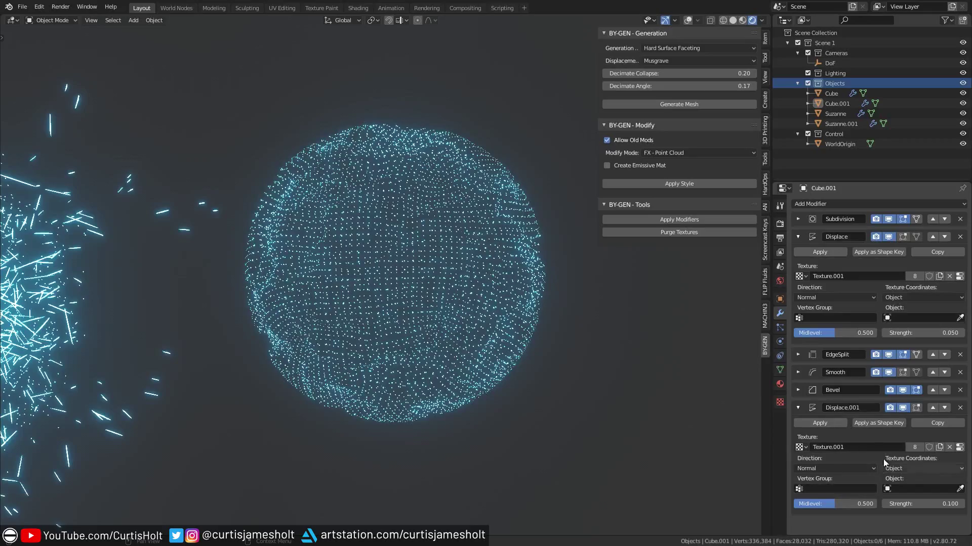
- Set the strength of the sphere's Displace.001 modifier to 0.150
mouse_move(923, 504)
left_mouse_down()
mouse_move(764, 504)
mouse_move(924, 505)
left_mouse_up()
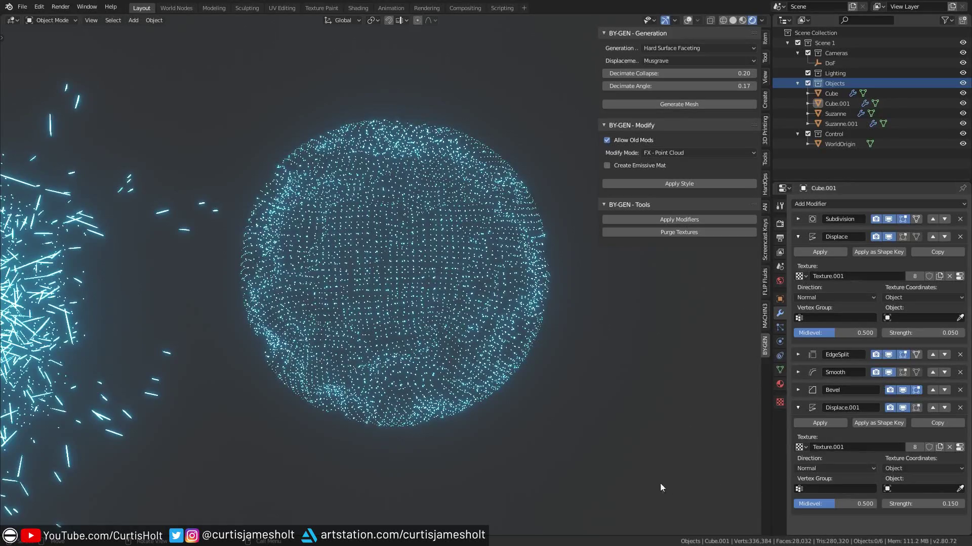
middle_click_drag(486, 446, 469, 445)
scroll(420, 344, "down", 3)
scroll(420, 344, "down", 1)
middle_click_drag(420, 345, 511, 357, "shift")
scroll(510, 356, "down", 2)
- Select the scattered point cloud cube and set the strength of its Displace.001 modifier to -0.810
middle_click_drag(340, 369, 437, 288, "shift")
scroll(426, 315, "up", 3)
left_click(402, 284)
scroll(795, 464, "down", 3)
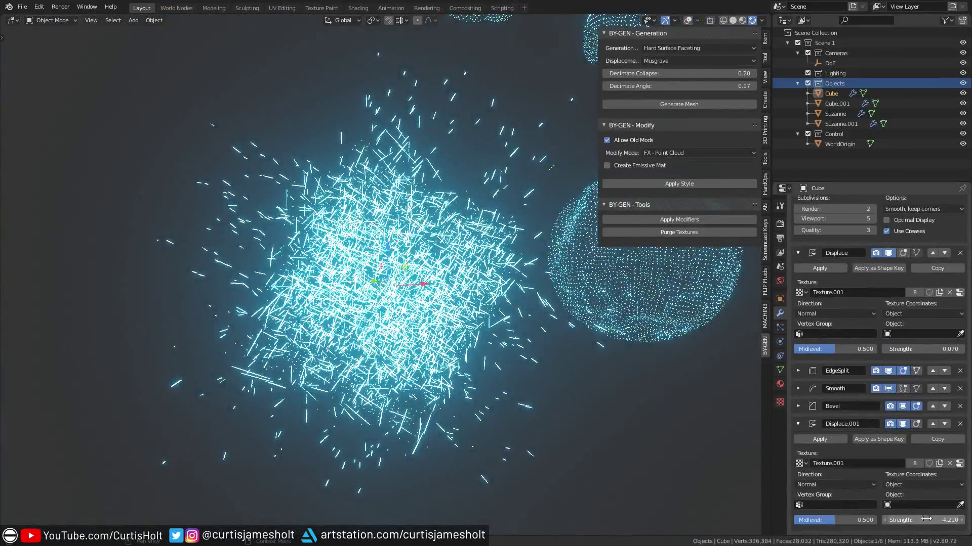
left_click_drag(921, 521, 891, 520)
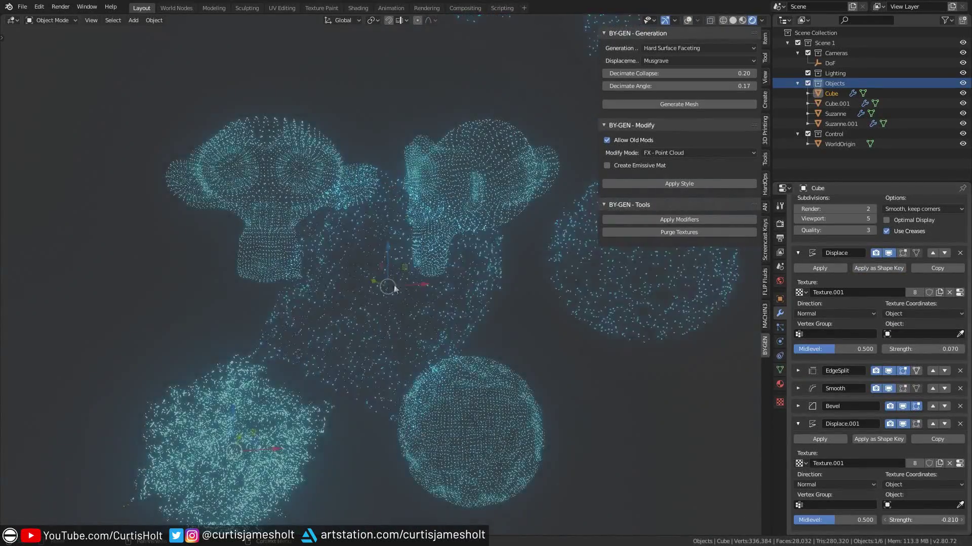
middle_click_drag(353, 288, 345, 263, "shift")
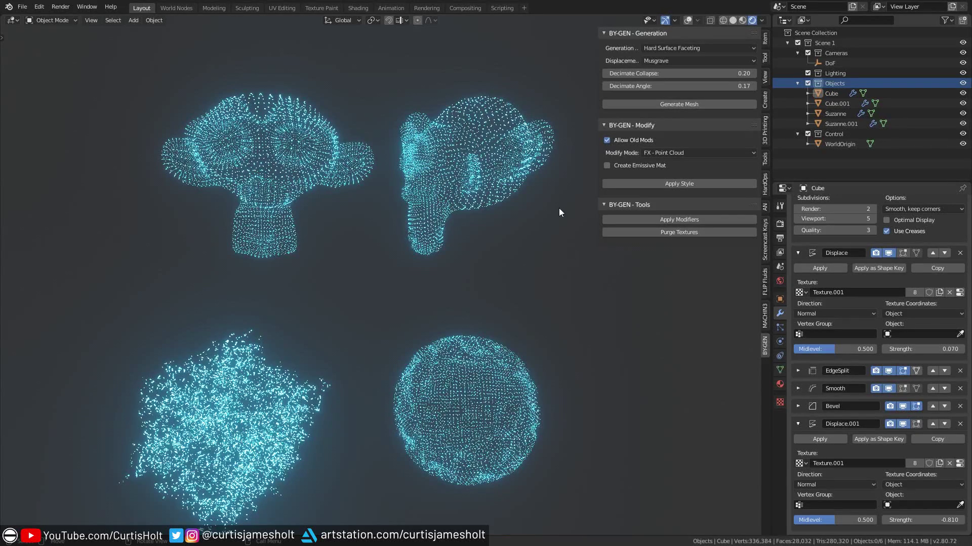
- Enable Create Emissive Mat for the FX - Point Cloud style and open the object's material settings
left_click(608, 166)
left_click(779, 385)
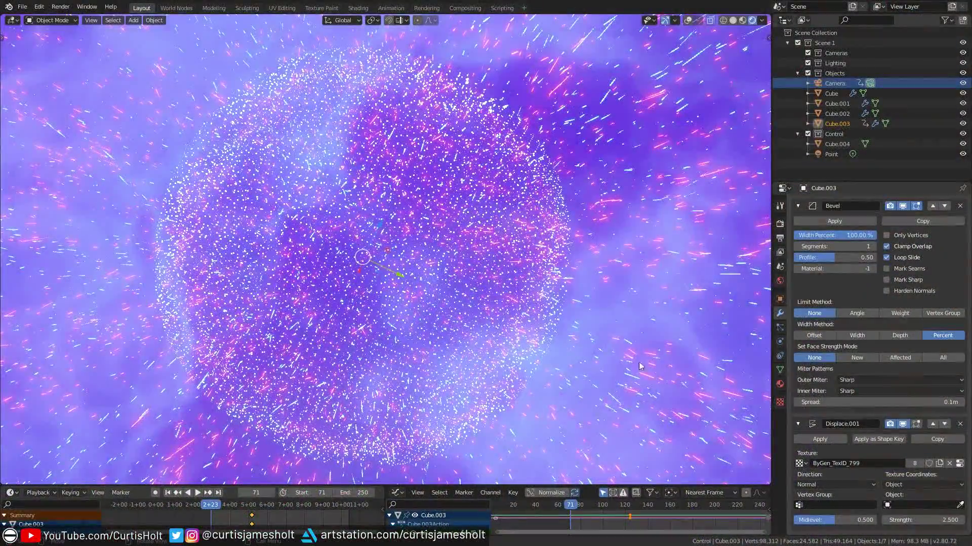
- Hide Cube.004 in the viewport, and reset and readjust the Displace.001 strength of Cube.003
left_click(963, 144)
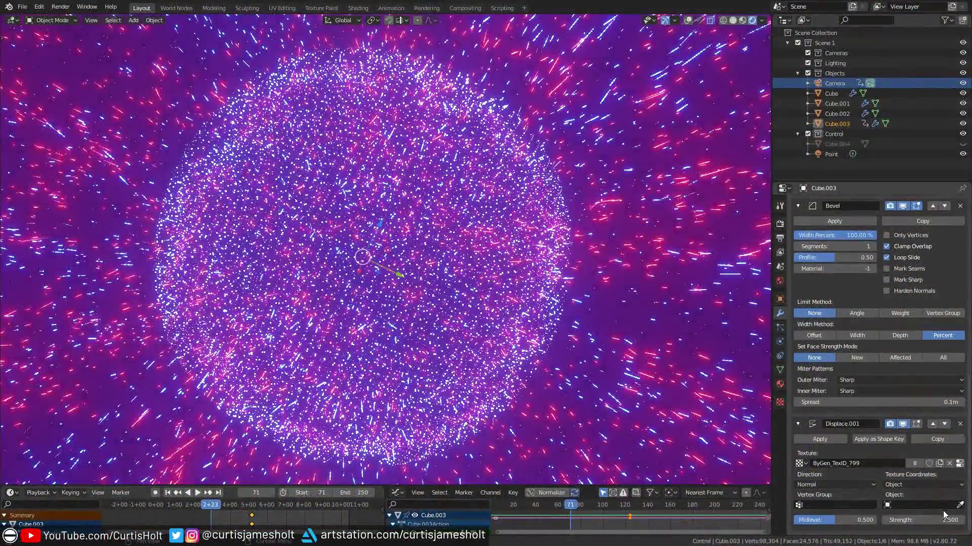
key("BackSpace")
mouse_move(902, 520)
left_mouse_down()
mouse_move(888, 521)
mouse_move(935, 520)
mouse_move(909, 520)
mouse_move(922, 520)
left_mouse_up()
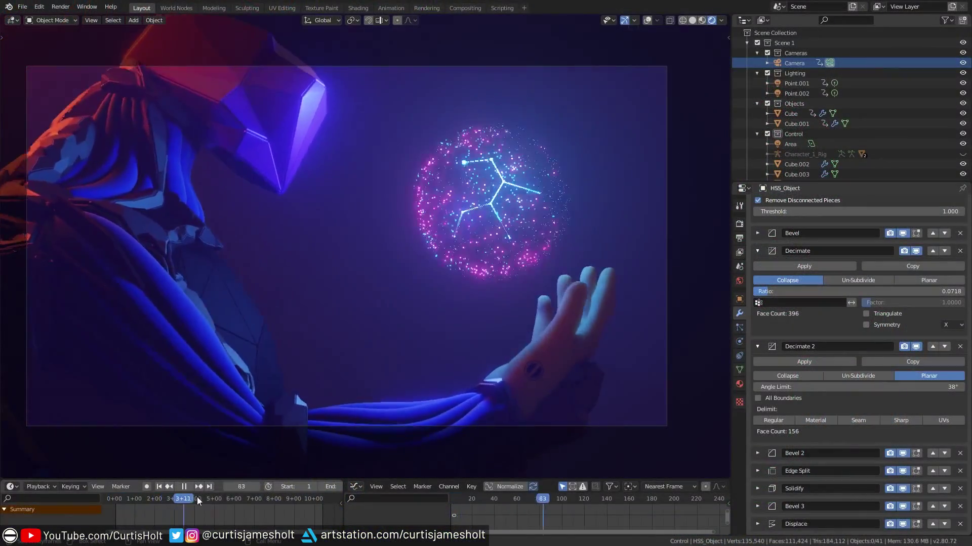
- Scrub the hooded character scene's animation back to frame 0
left_click_drag(197, 497, 112, 504)
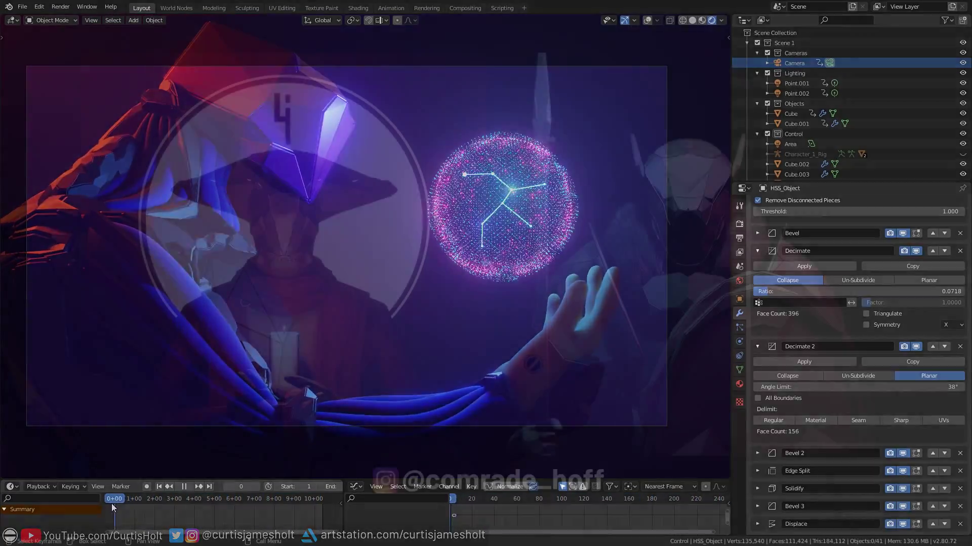